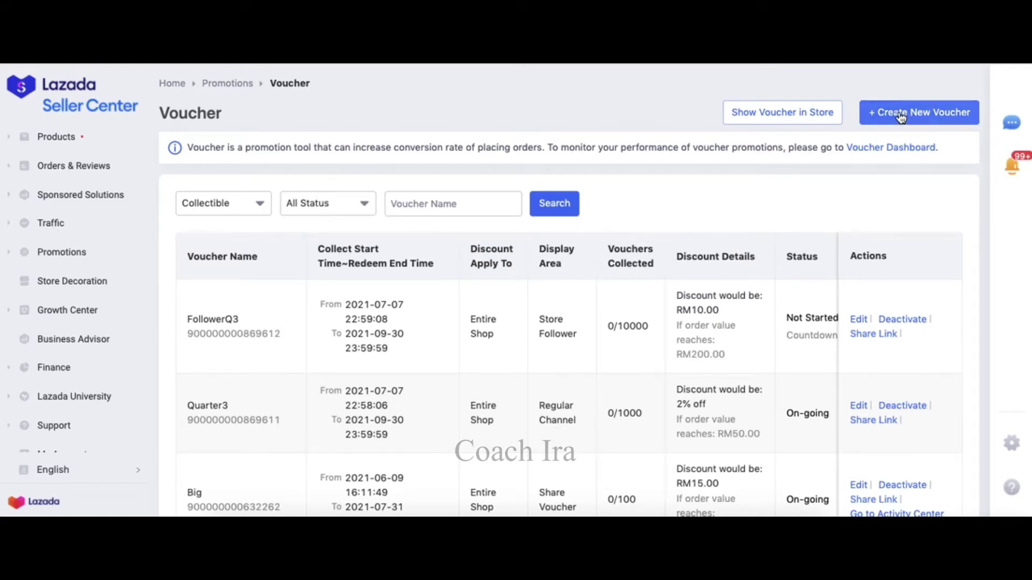
Step: Start a new voucher and name it "small"
{"action": "left_click", "coordinate": [900, 114]}
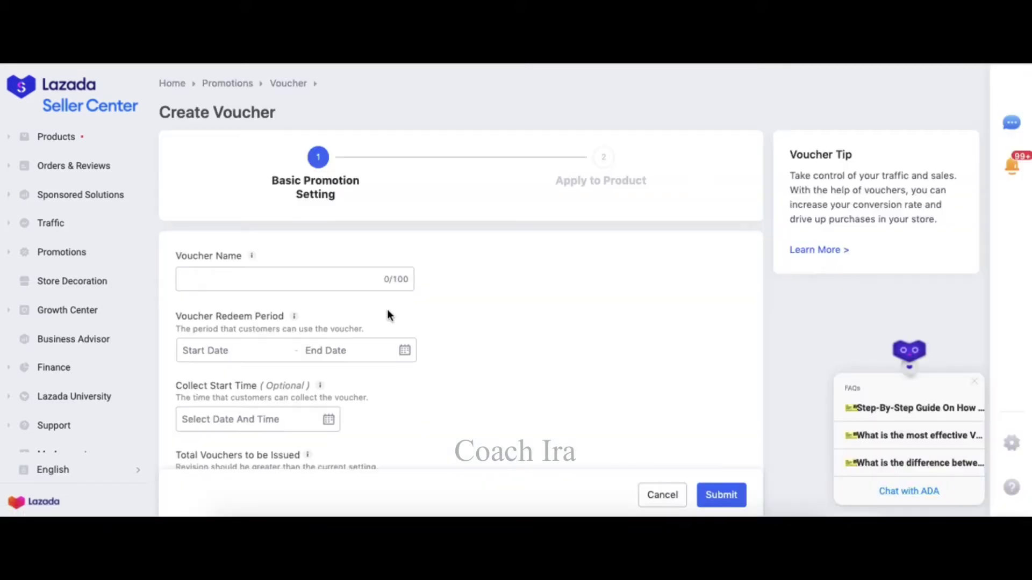
{"action": "left_click", "coordinate": [322, 279]}
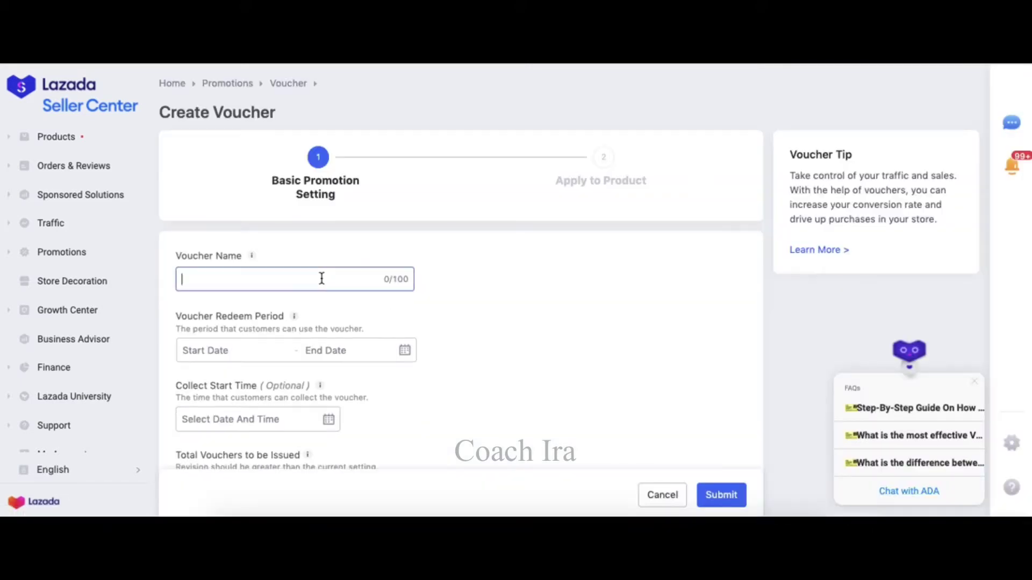
{"action": "type", "text": "small"}
Step: Set the small voucher's redeem period from 2021-07-07 to 2021-09-30
{"action": "scroll", "coordinate": [221, 220], "scroll_direction": "down", "scroll_amount": 3}
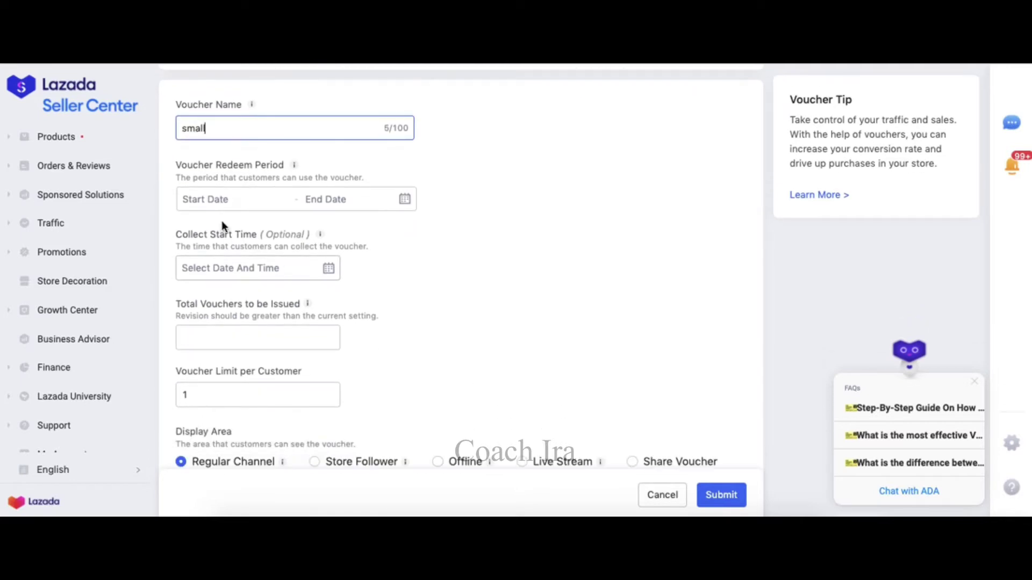
{"action": "left_click", "coordinate": [220, 211]}
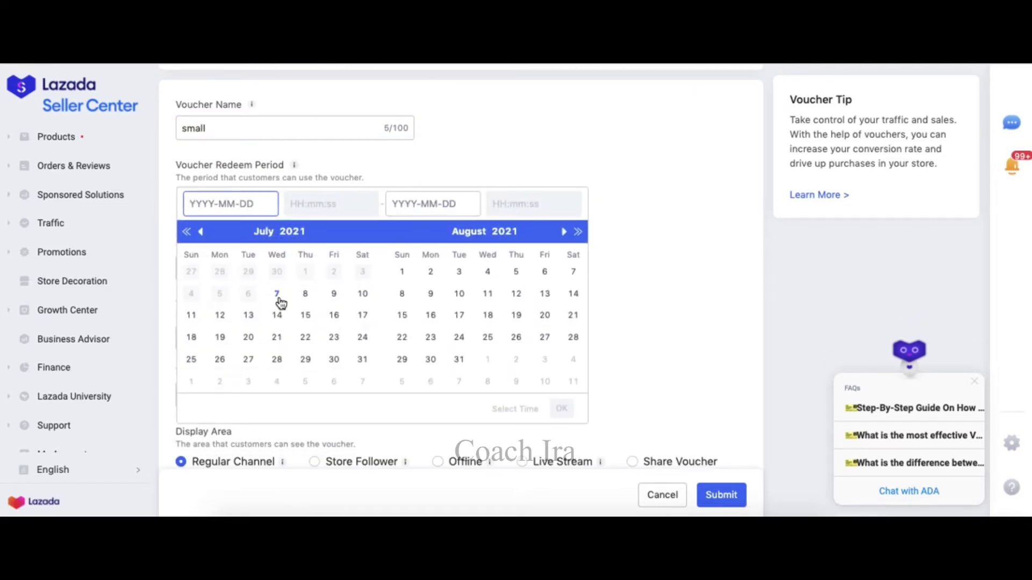
{"action": "left_click", "coordinate": [277, 293]}
{"action": "left_click", "coordinate": [564, 232]}
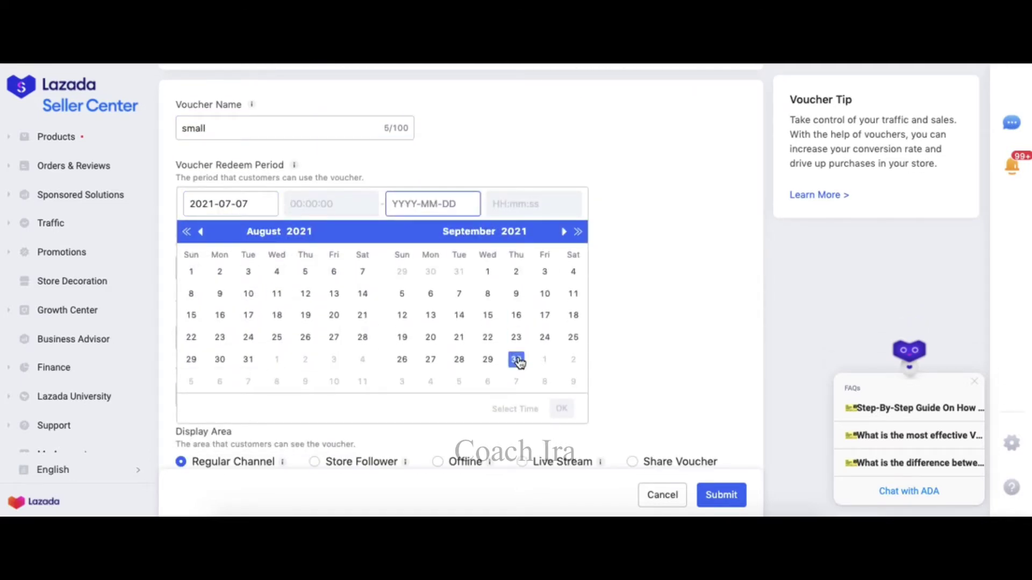
{"action": "left_click", "coordinate": [516, 359]}
{"action": "left_click", "coordinate": [561, 408]}
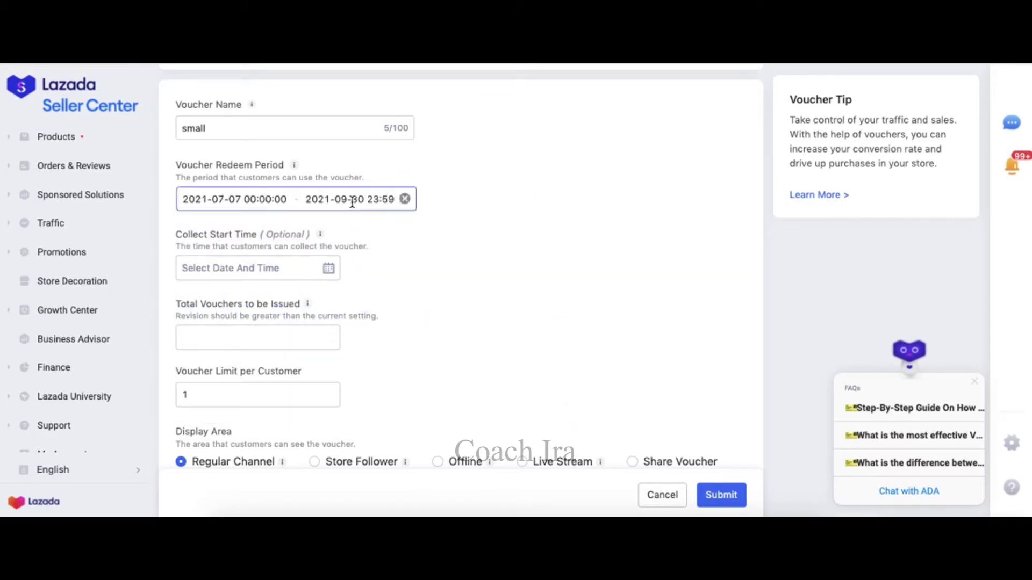
Step: Set the total vouchers to be issued to 100000 and choose Share Voucher as the display area
{"action": "left_click", "coordinate": [230, 341]}
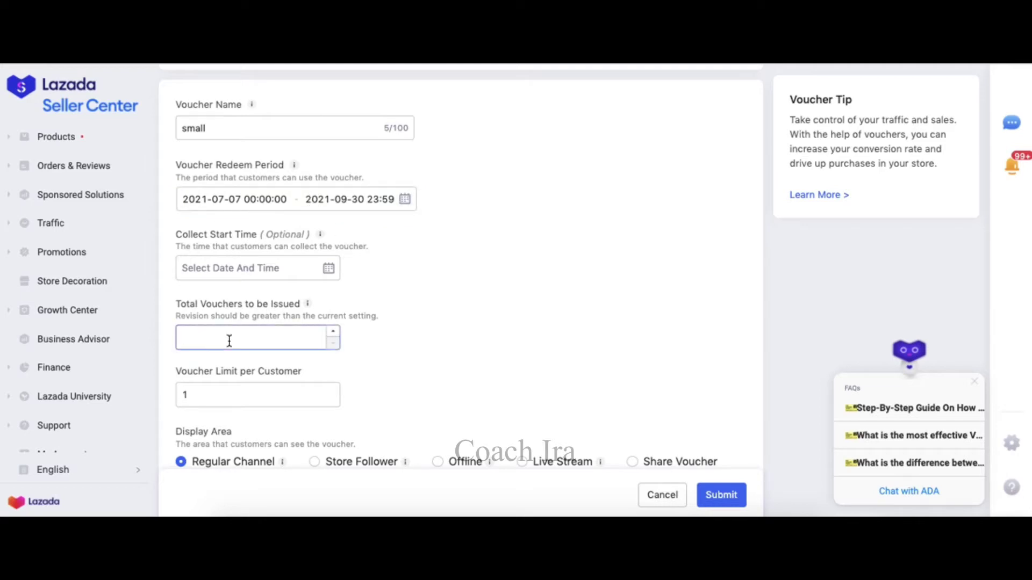
{"action": "type", "text": "100000"}
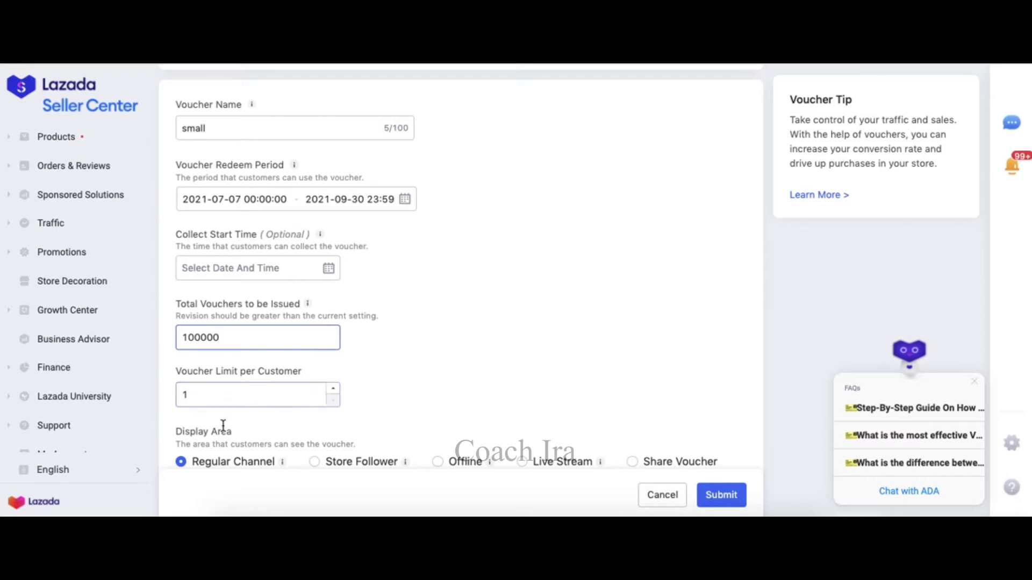
{"action": "scroll", "coordinate": [224, 425], "scroll_direction": "down", "scroll_amount": 2}
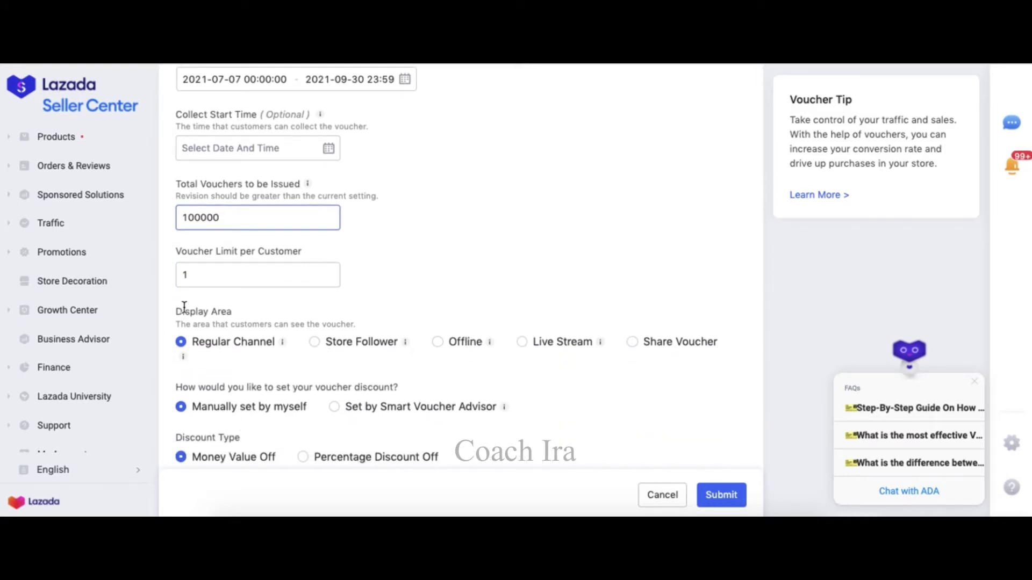
{"action": "left_click", "coordinate": [629, 343]}
Step: Set a 1 MYR discount for orders reaching 30 MYR, and submit the voucher with the promotion starting right away
{"action": "scroll", "coordinate": [629, 344], "scroll_direction": "down", "scroll_amount": 2}
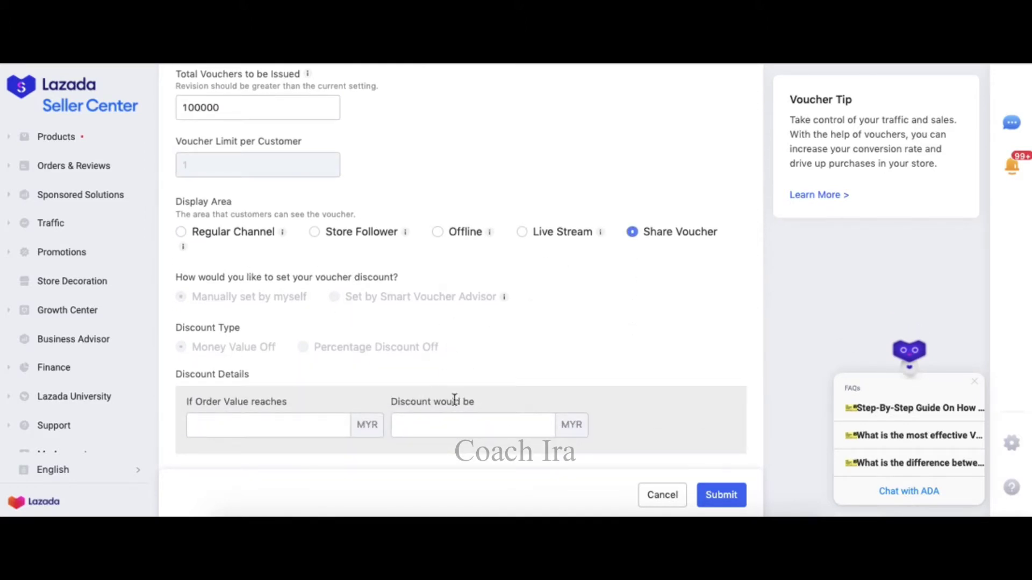
{"action": "left_click", "coordinate": [281, 427]}
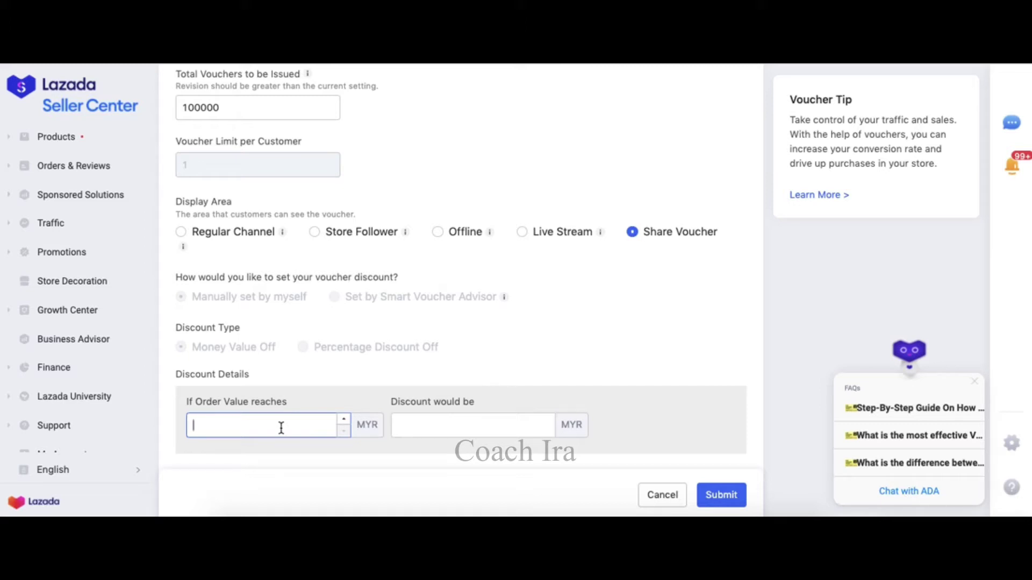
{"action": "type", "text": "20"}
{"action": "left_click", "coordinate": [468, 428]}
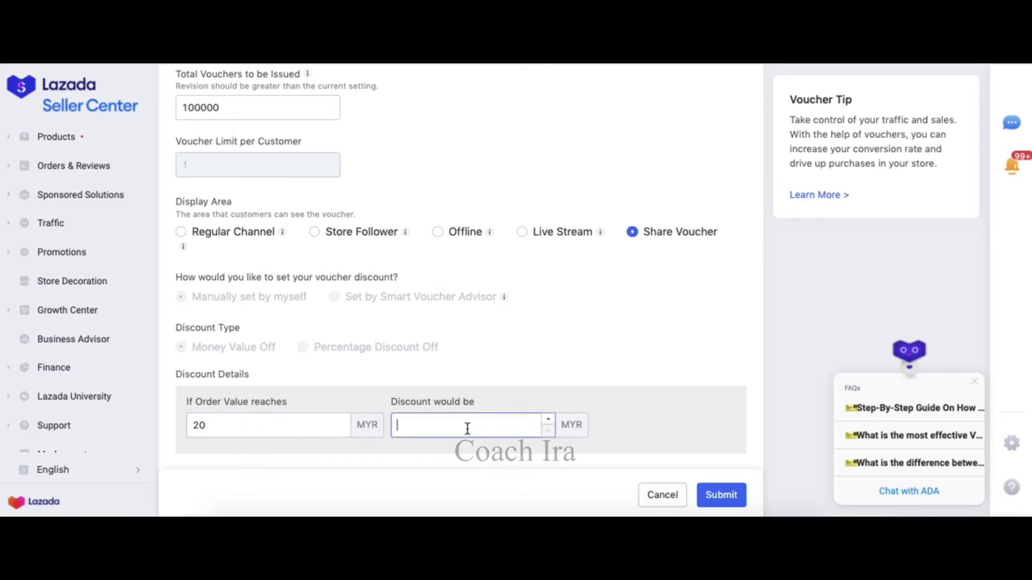
{"action": "type", "text": "1"}
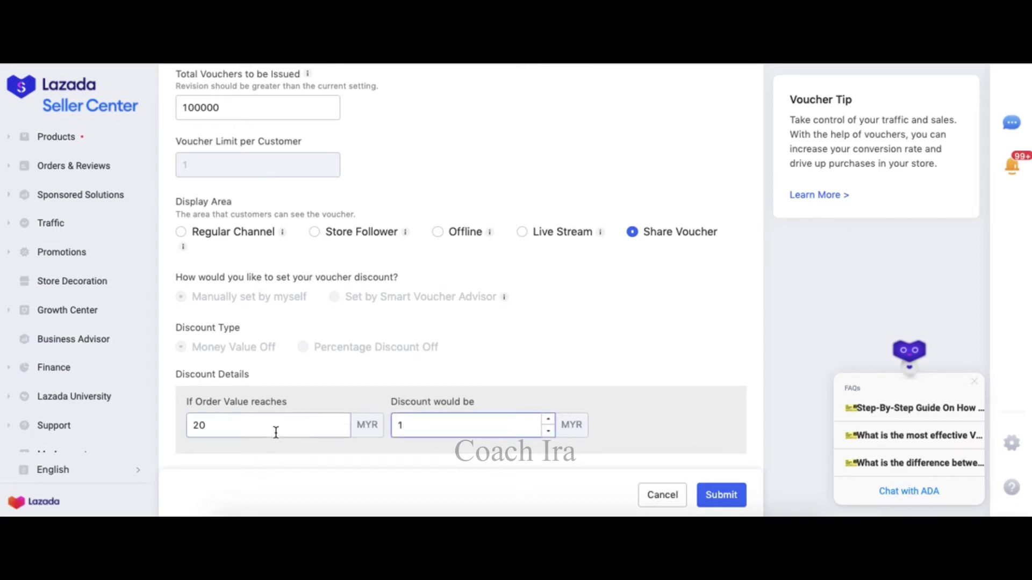
{"action": "double_click", "coordinate": [255, 429]}
{"action": "type", "text": "30"}
{"action": "left_click", "coordinate": [569, 363]}
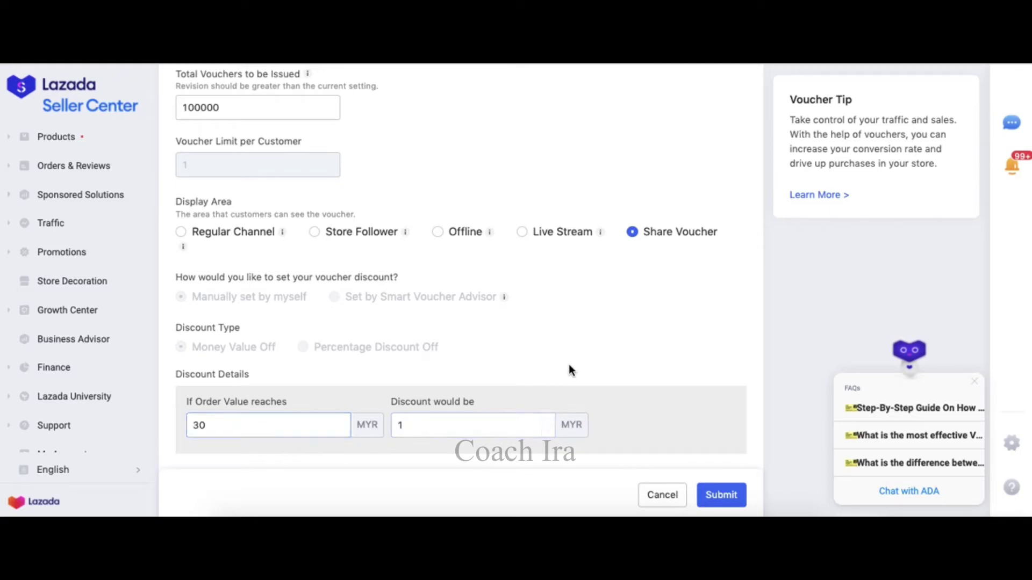
{"action": "left_click", "coordinate": [718, 493]}
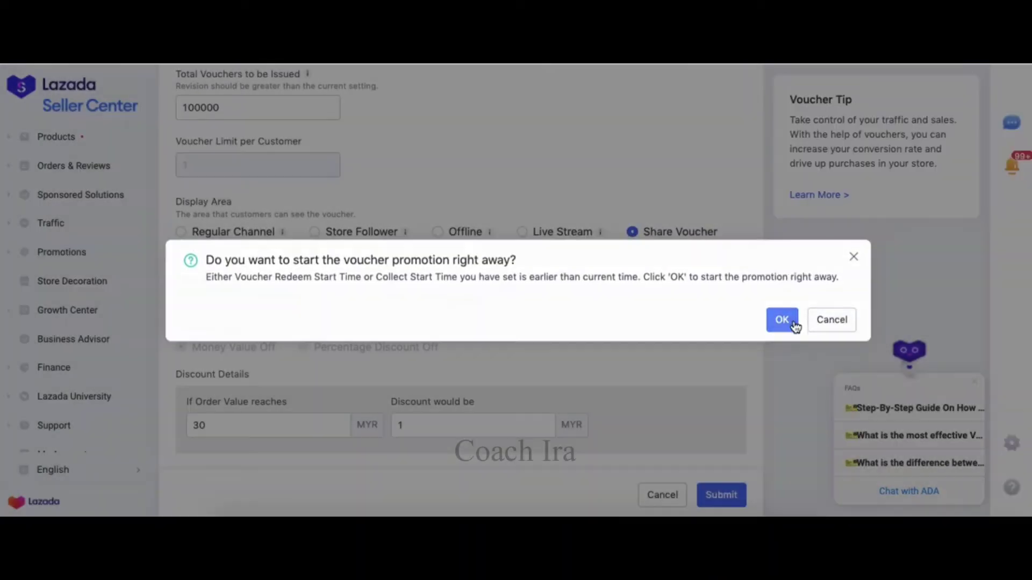
{"action": "left_click", "coordinate": [793, 321]}
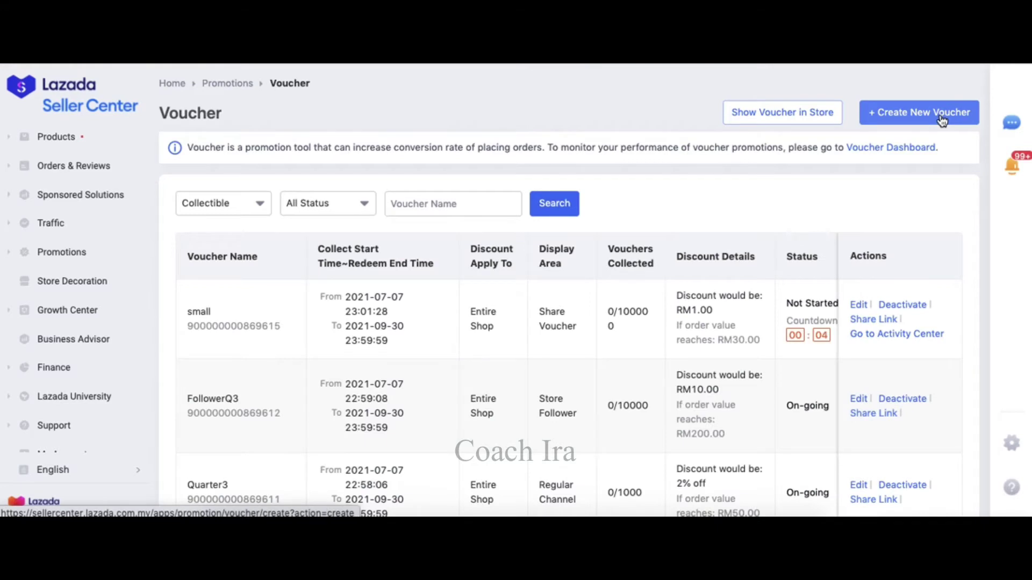
Step: Create another new voucher and name it "big"
{"action": "left_click", "coordinate": [942, 121]}
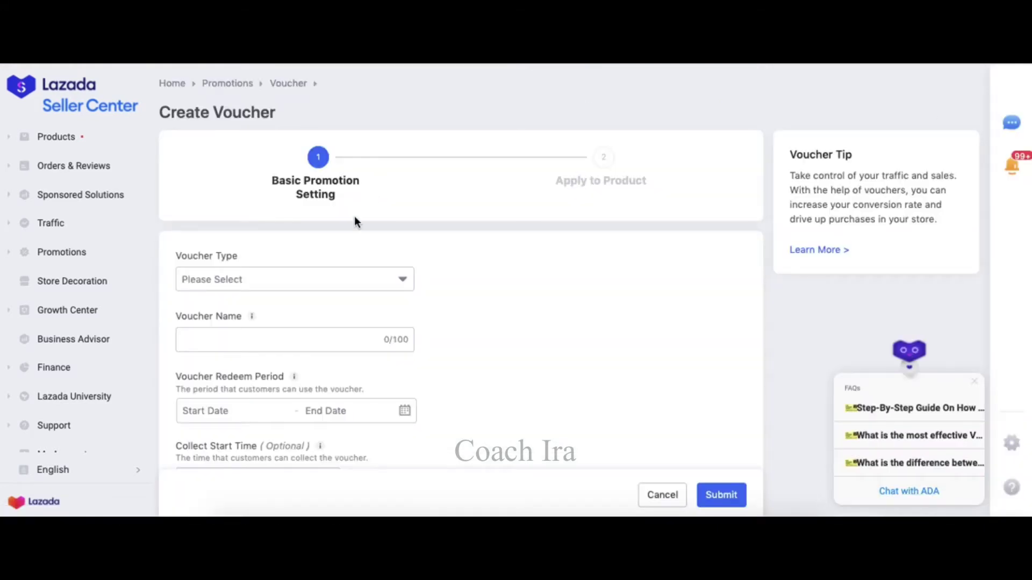
{"action": "left_click", "coordinate": [265, 282]}
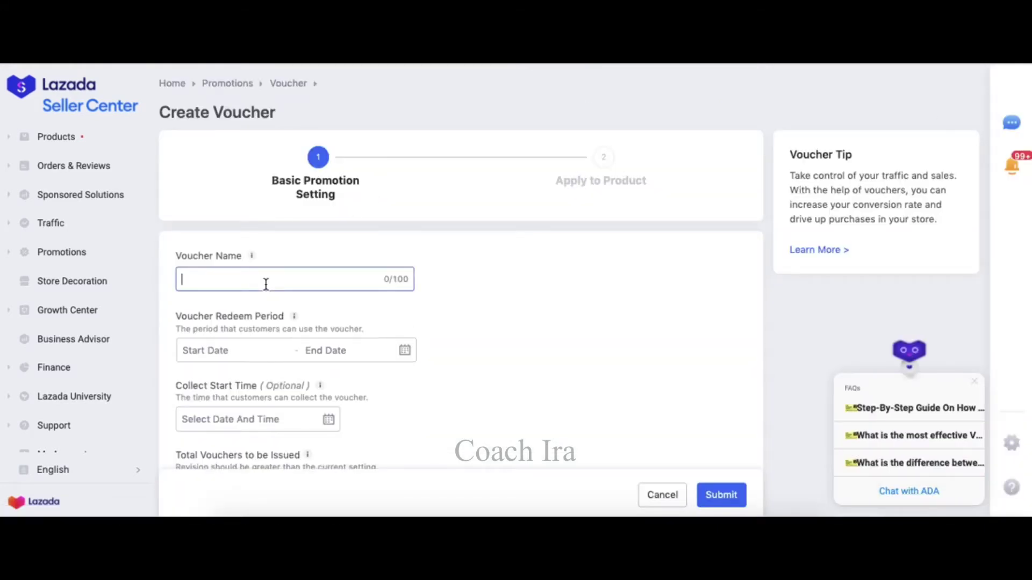
{"action": "type", "text": "big"}
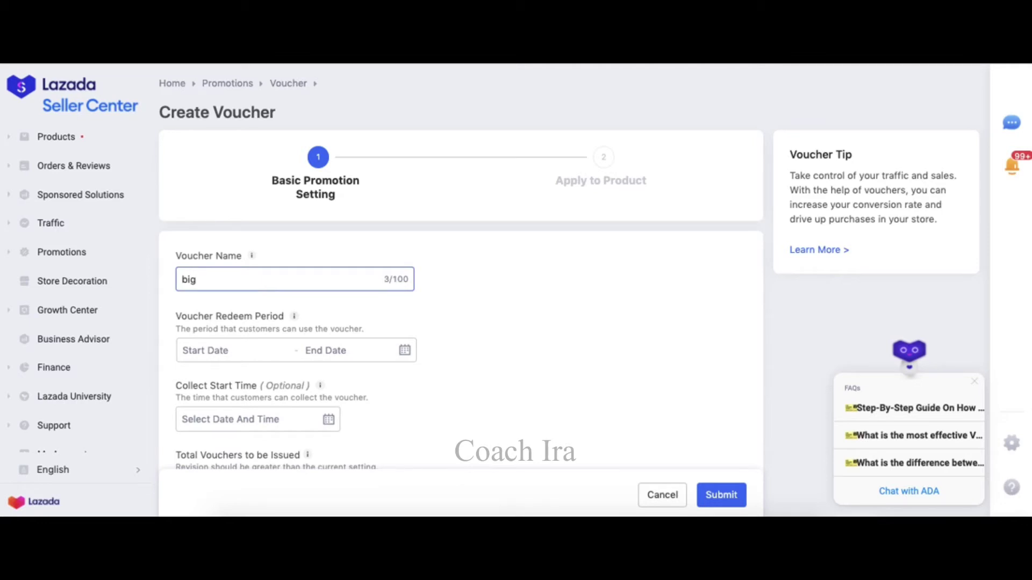
Step: Set the big voucher's redeem period from 2021-07-07 to 2021-09-30, leaving the optional collect start time empty
{"action": "left_click", "coordinate": [183, 349]}
{"action": "left_click", "coordinate": [277, 235]}
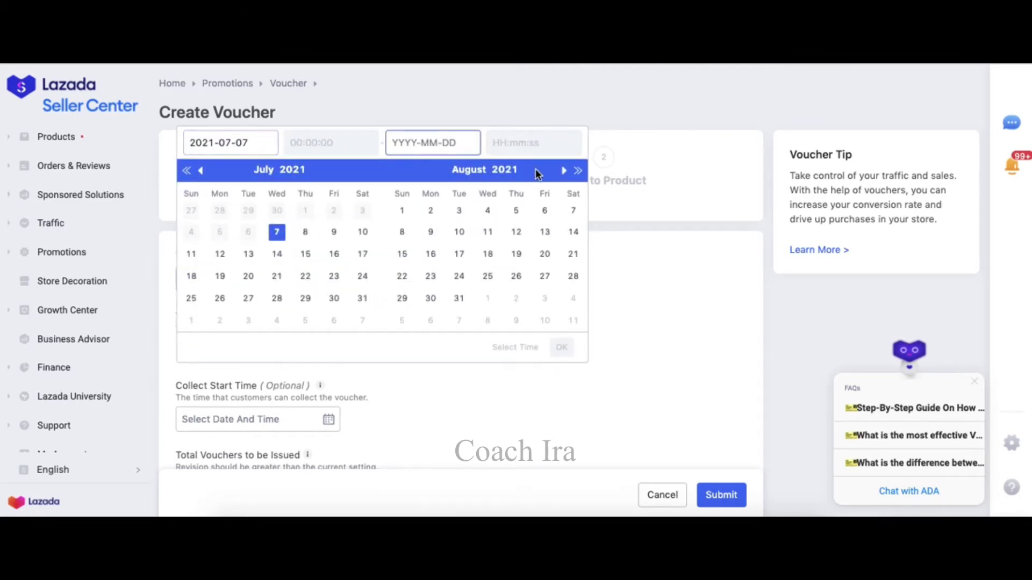
{"action": "left_click", "coordinate": [564, 170]}
{"action": "left_click", "coordinate": [516, 299]}
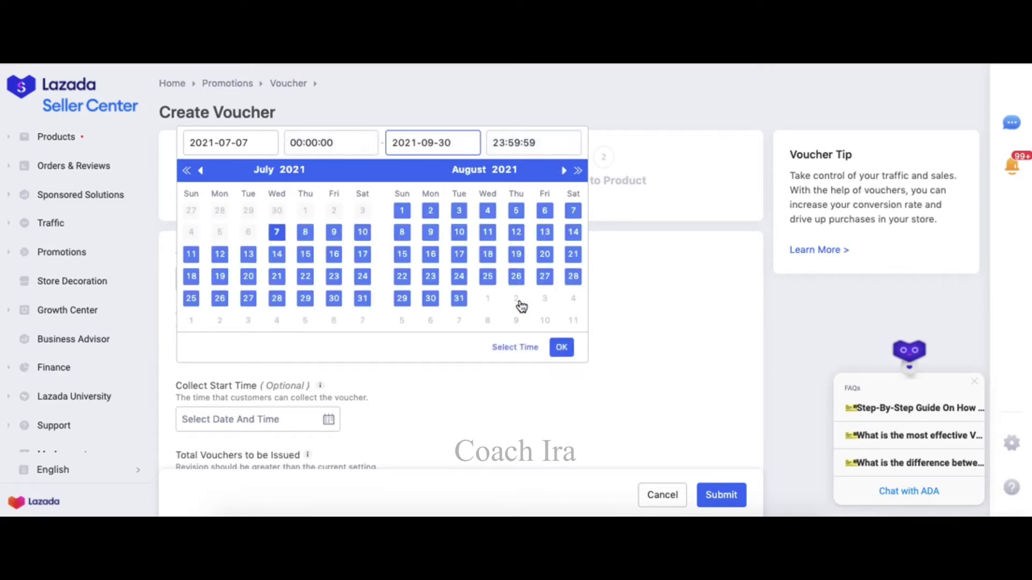
{"action": "left_click", "coordinate": [562, 349]}
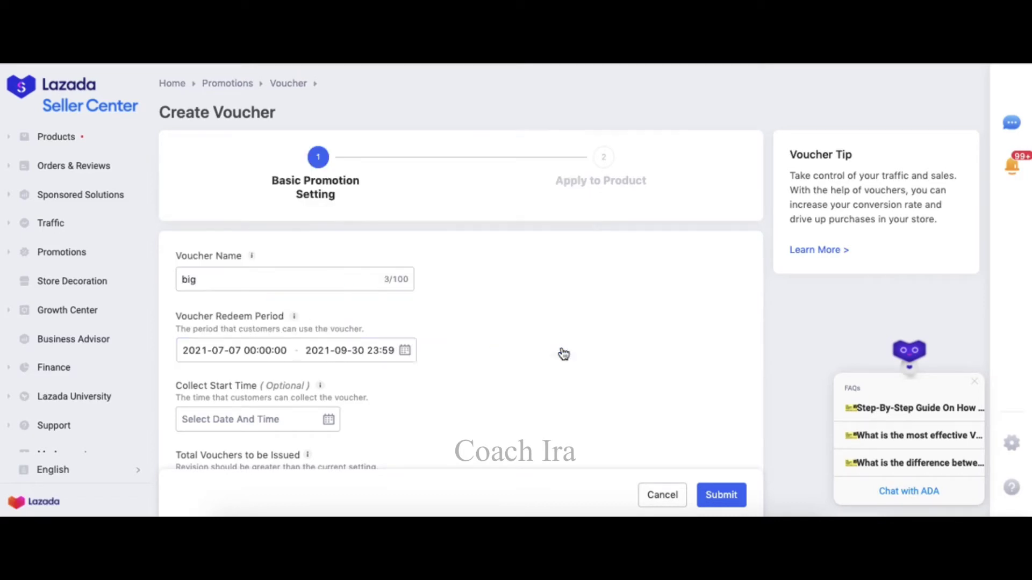
{"action": "left_click", "coordinate": [211, 425]}
{"action": "left_click", "coordinate": [615, 367]}
Step: Set the total vouchers to be issued to 1000 and make Share Voucher the display area
{"action": "scroll", "coordinate": [615, 367], "scroll_direction": "down", "scroll_amount": 4}
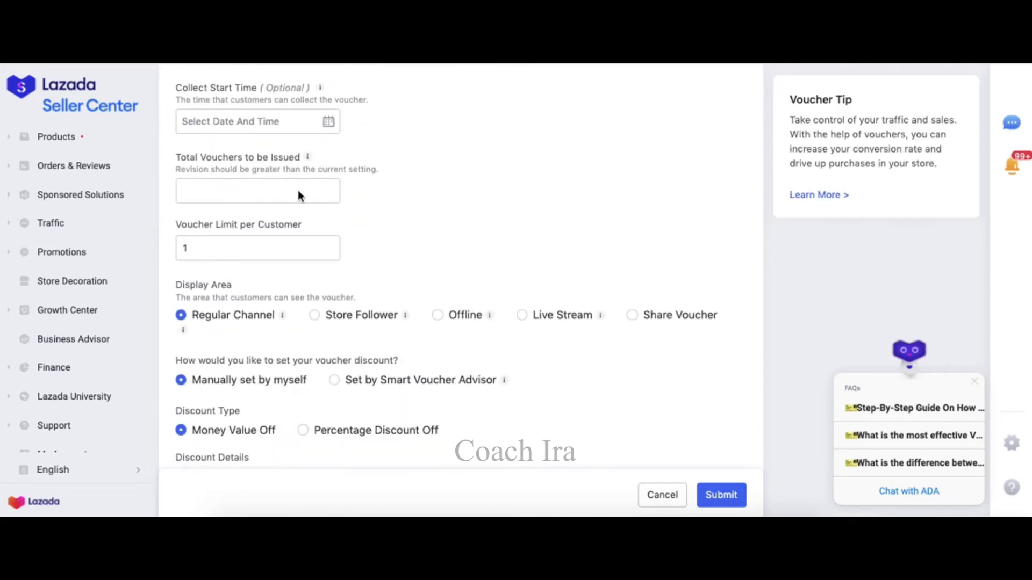
{"action": "left_click", "coordinate": [213, 190]}
{"action": "type", "text": "1000"}
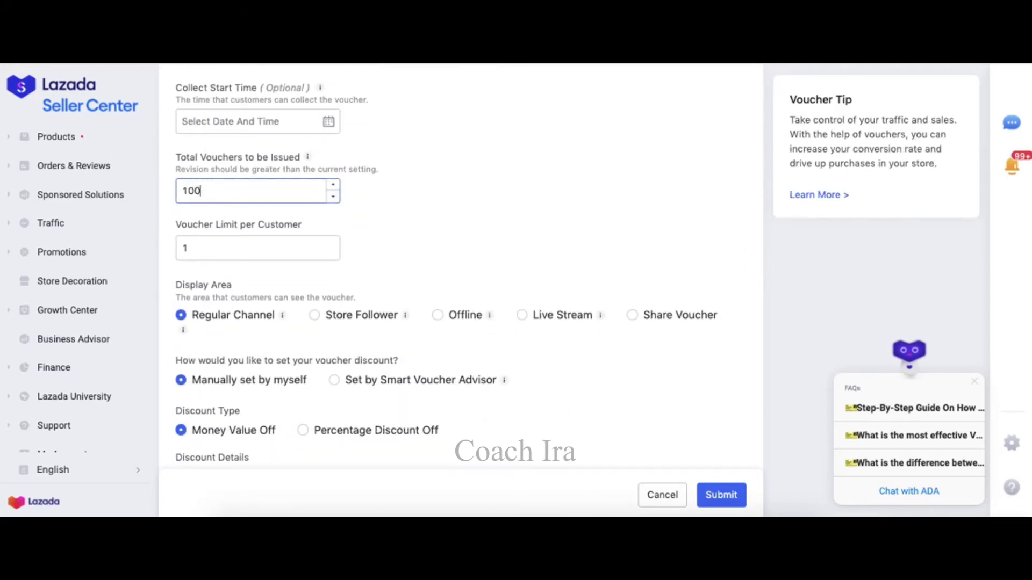
{"action": "left_click", "coordinate": [210, 241]}
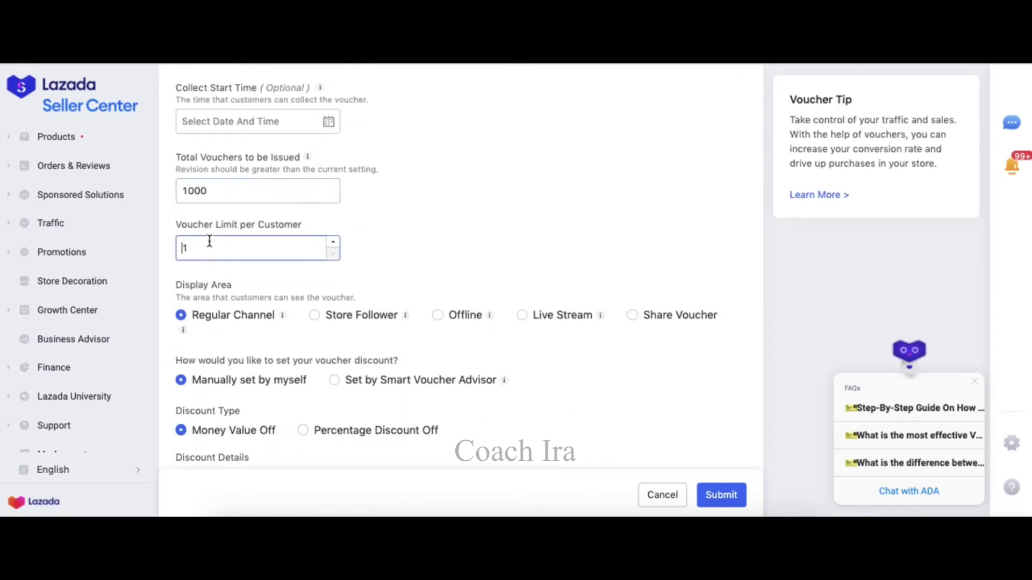
{"action": "left_click", "coordinate": [635, 317]}
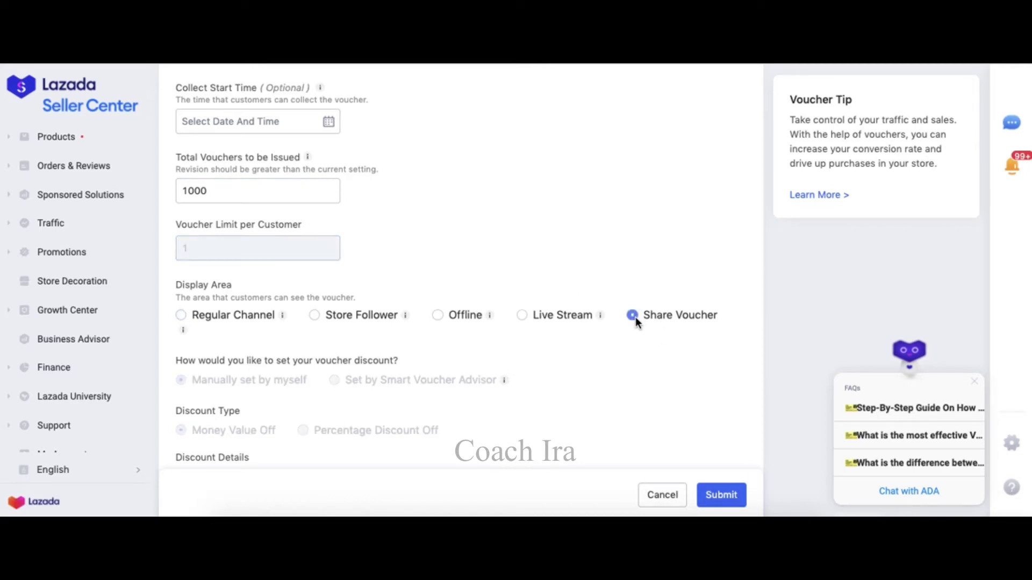
Step: Set a 20 MYR discount for orders reaching 100 MYR across the entire shop, and submit the voucher to start right away
{"action": "scroll", "coordinate": [635, 317], "scroll_direction": "down", "scroll_amount": 2}
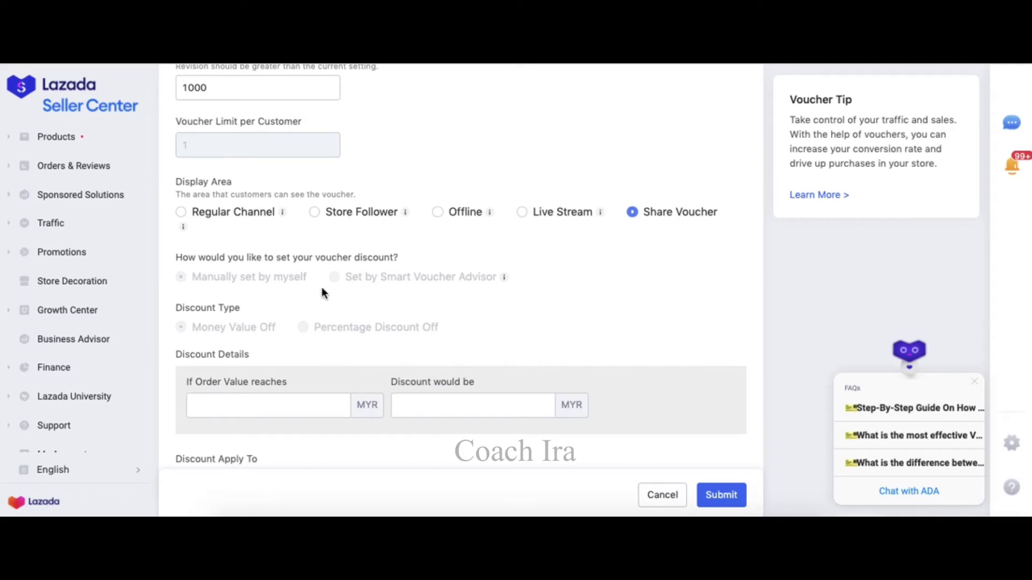
{"action": "left_click", "coordinate": [318, 404]}
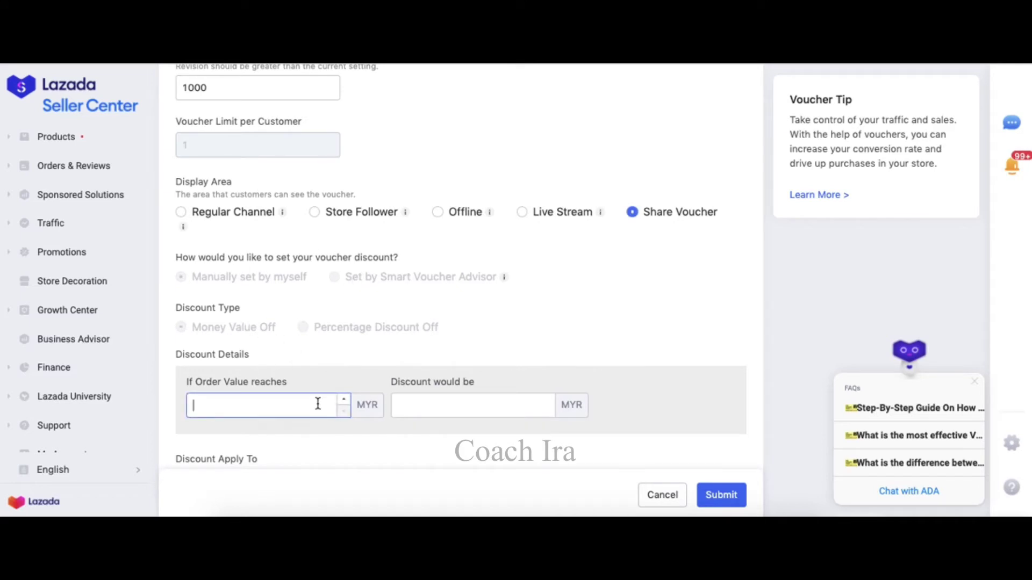
{"action": "type", "text": "100"}
{"action": "left_click", "coordinate": [454, 403]}
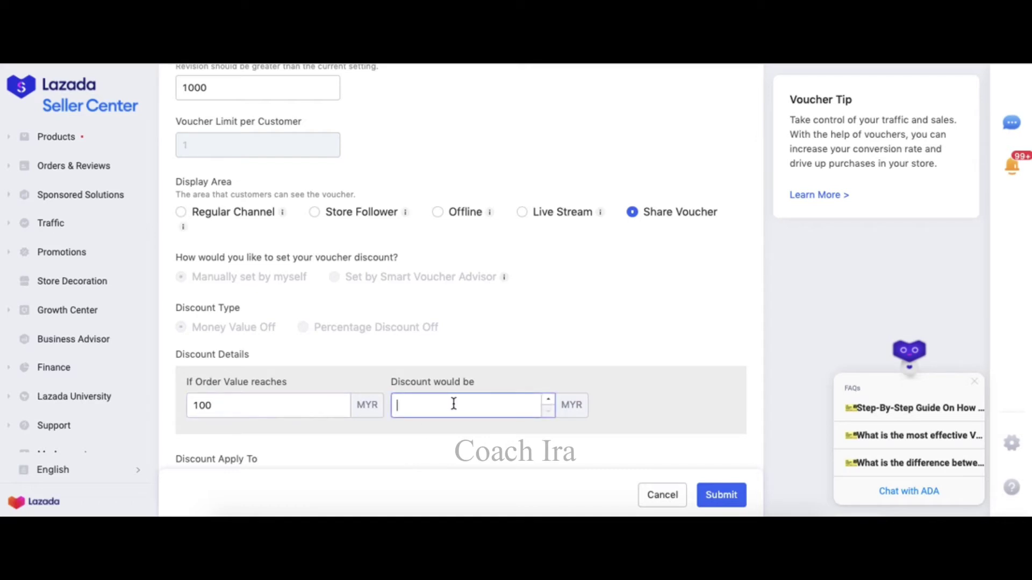
{"action": "type", "text": "20"}
{"action": "scroll", "coordinate": [422, 411], "scroll_direction": "down", "scroll_amount": 3}
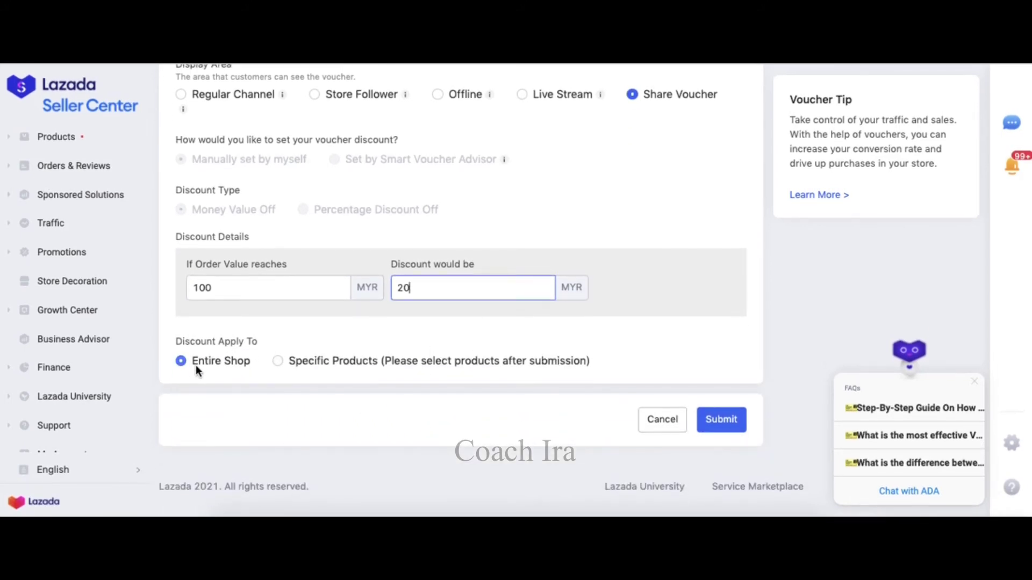
{"action": "left_click", "coordinate": [730, 423]}
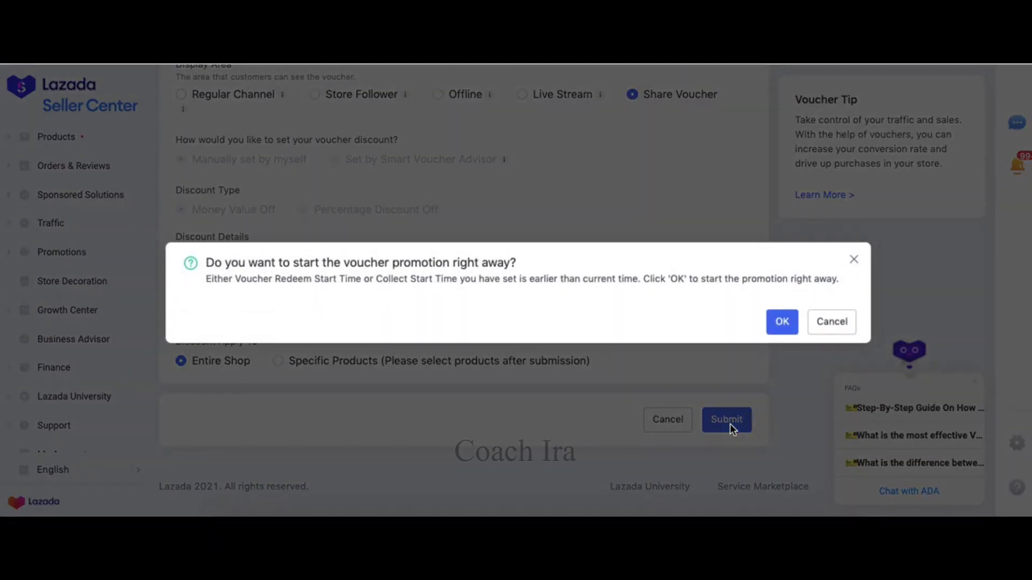
{"action": "left_click", "coordinate": [783, 322]}
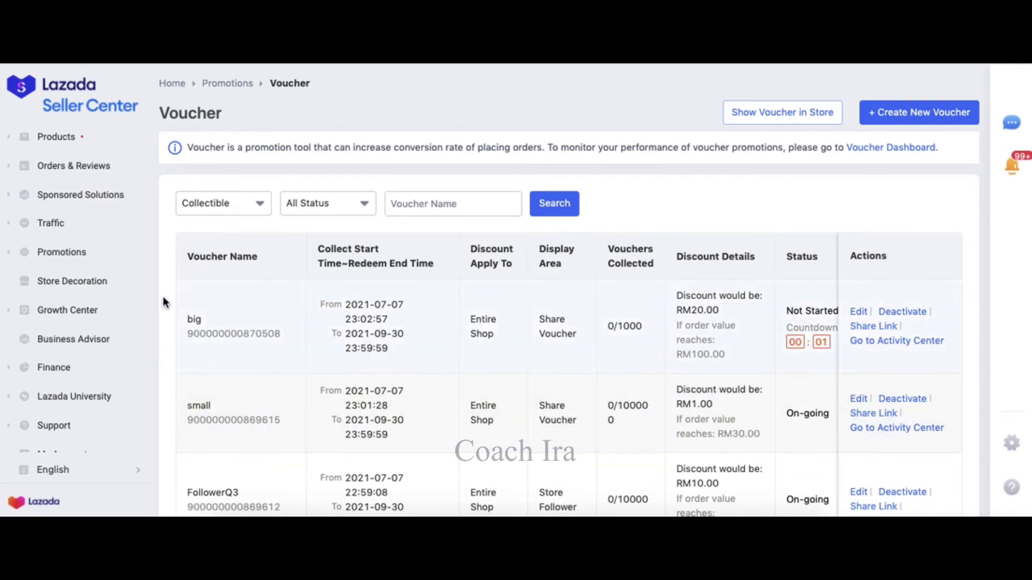
Step: Go to the Activity Center from the big voucher and open the form for a new share voucher activity
{"action": "left_click", "coordinate": [902, 342]}
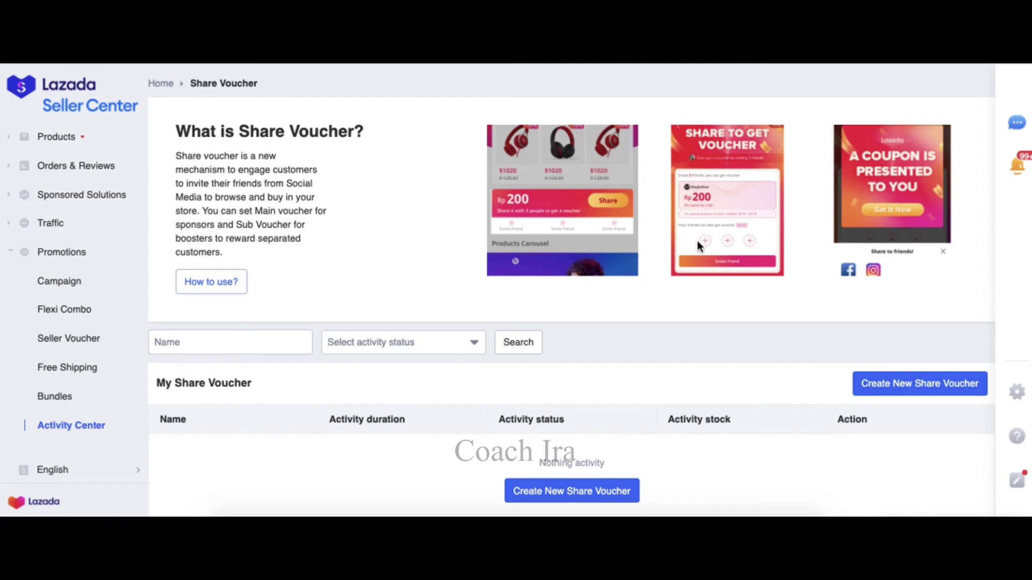
{"action": "scroll", "coordinate": [681, 243], "scroll_direction": "down", "scroll_amount": 2}
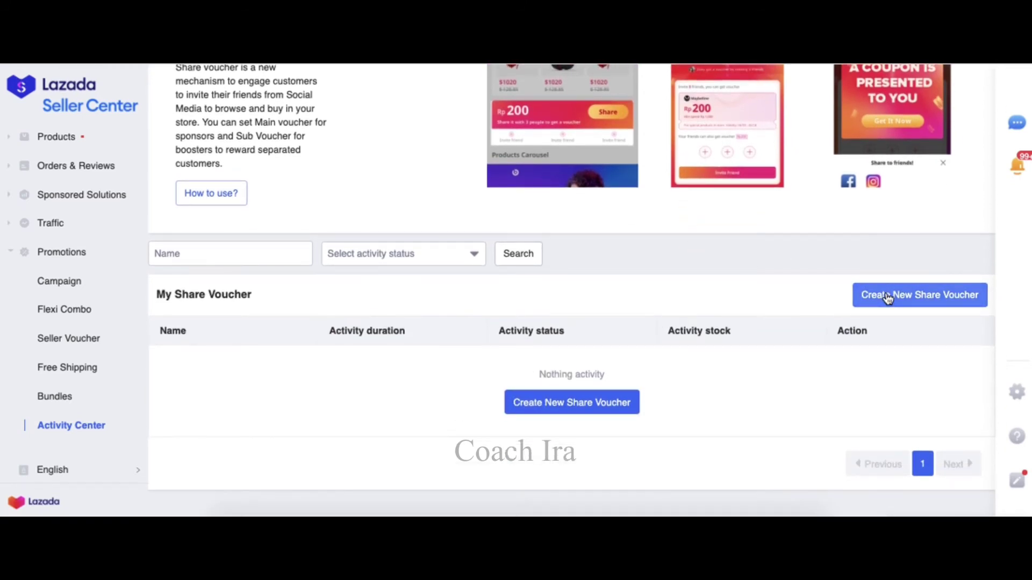
{"action": "left_click", "coordinate": [887, 296]}
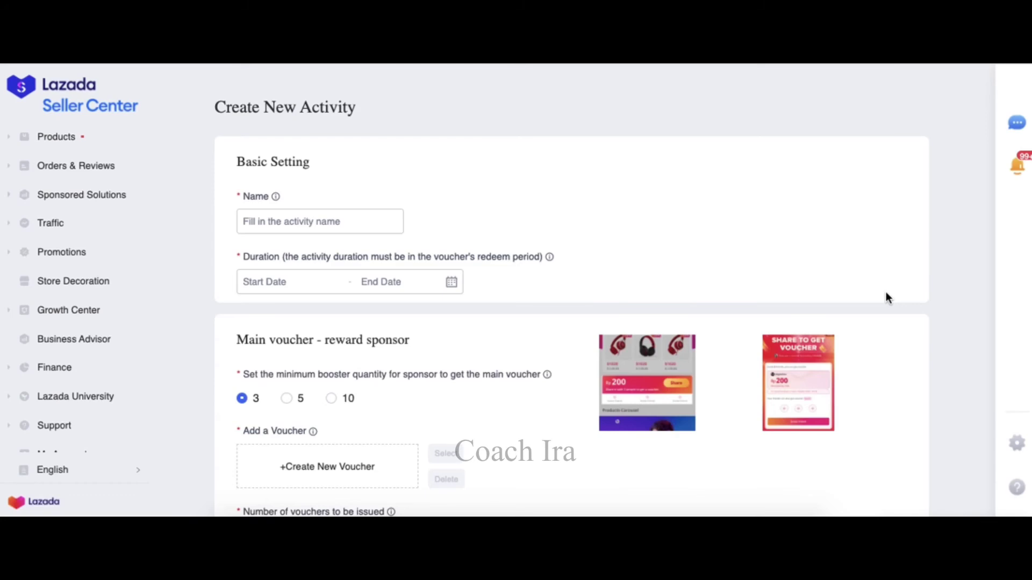
Step: Name the new activity shareq3 and set its duration from 2021-07-08 to 2021-09-29
{"action": "left_click", "coordinate": [276, 218]}
{"action": "type", "text": "shareq3"}
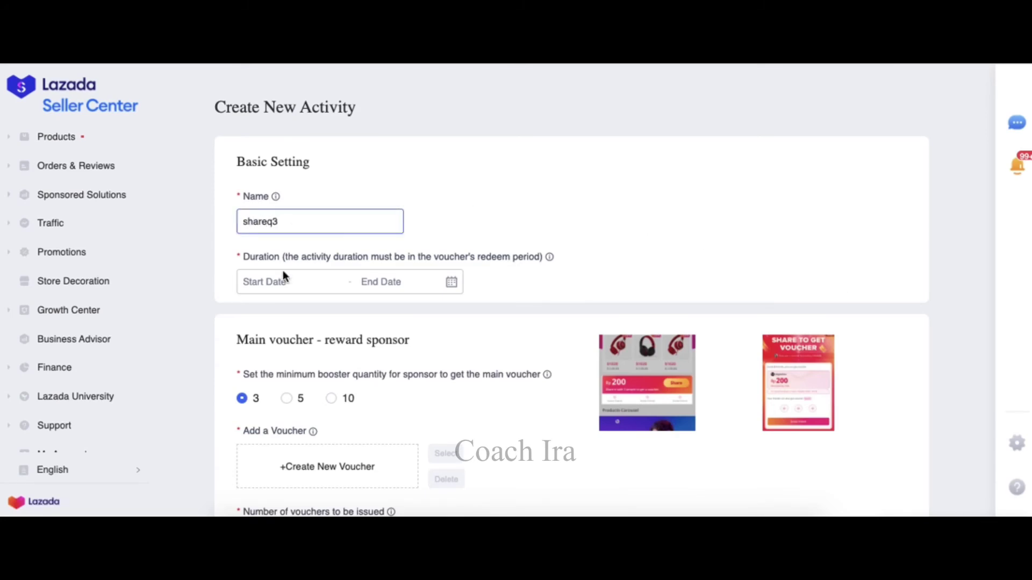
{"action": "left_click", "coordinate": [269, 288]}
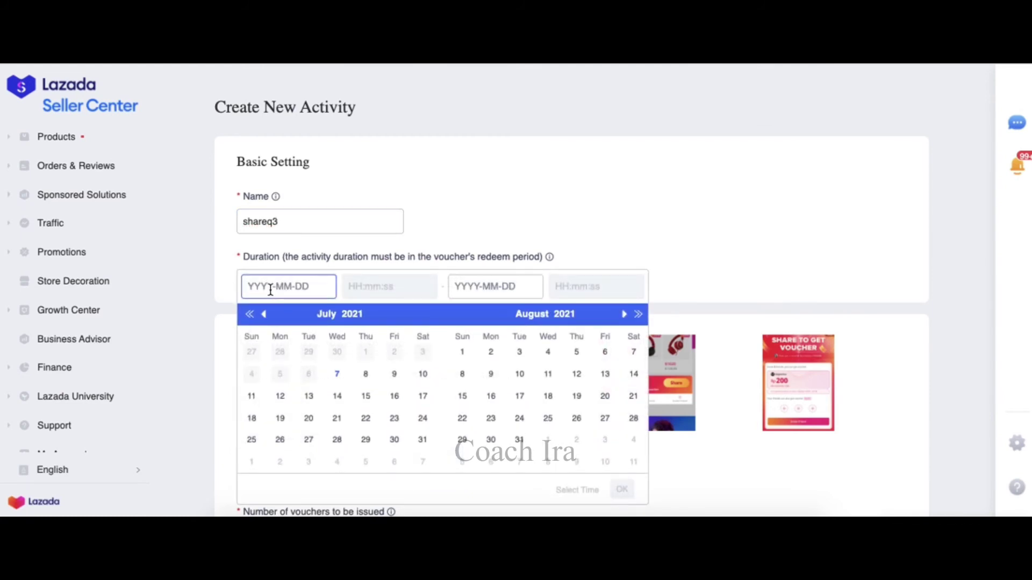
{"action": "left_click", "coordinate": [365, 376]}
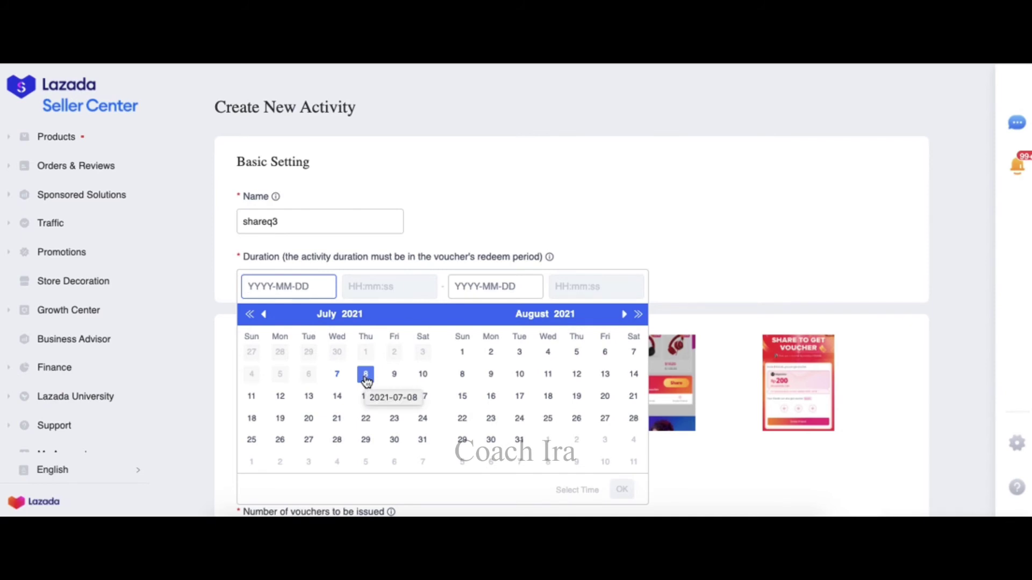
{"action": "left_click", "coordinate": [365, 376]}
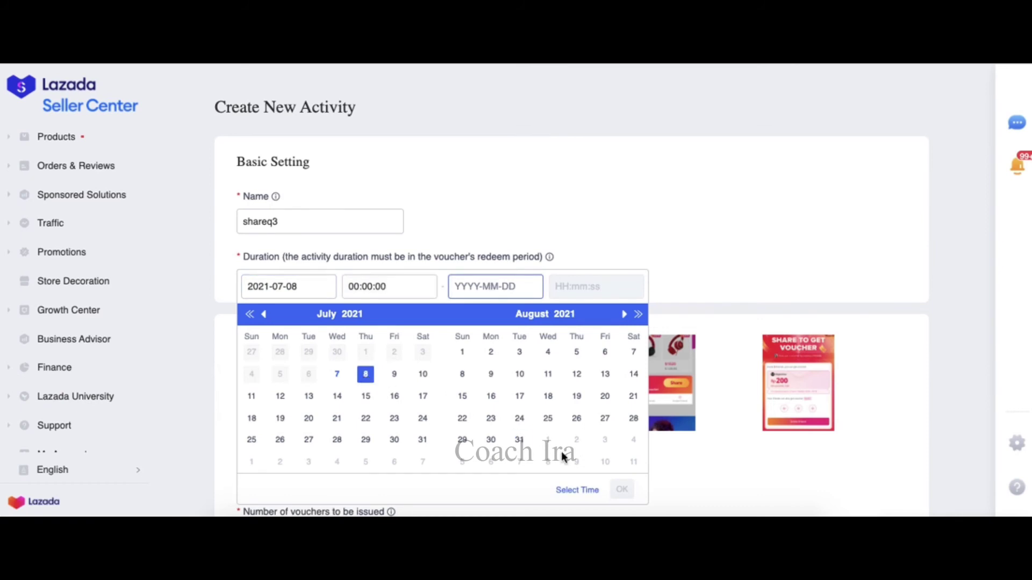
{"action": "left_click", "coordinate": [624, 314]}
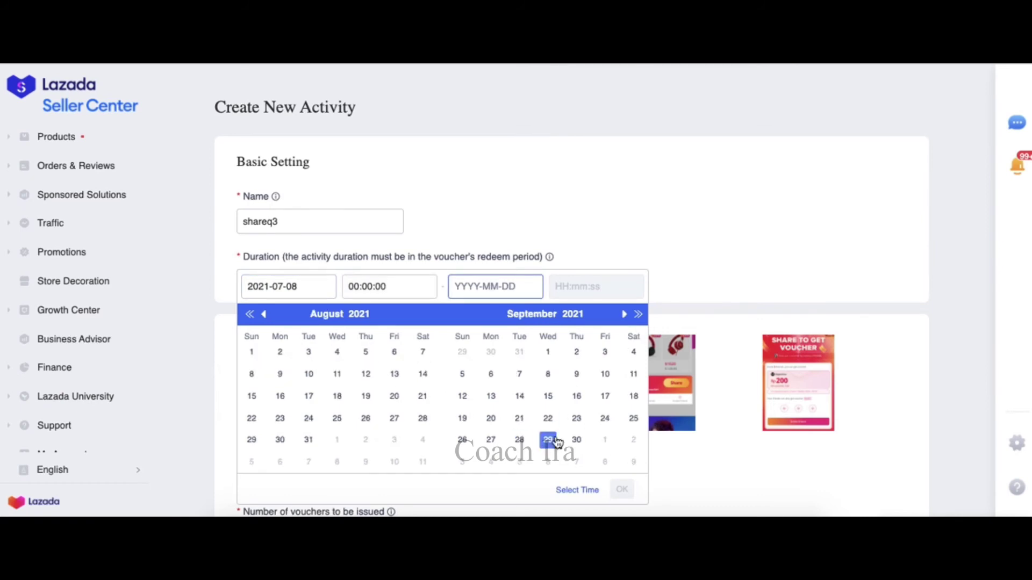
{"action": "left_click", "coordinate": [548, 440]}
{"action": "left_click", "coordinate": [622, 490]}
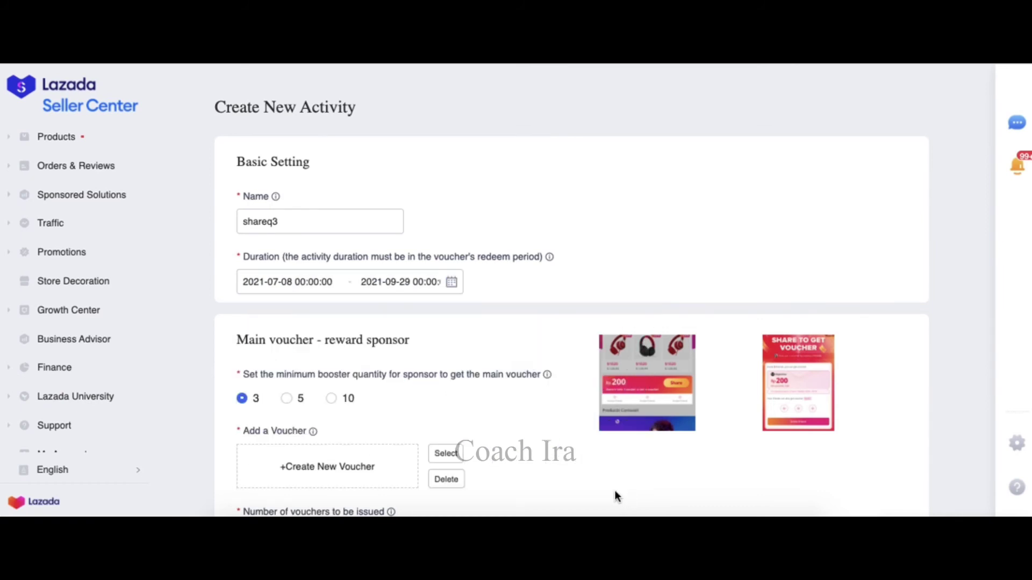
Step: Set the minimum booster quantity for the sponsor to get the main voucher to 5
{"action": "scroll", "coordinate": [315, 383], "scroll_direction": "down", "scroll_amount": 3}
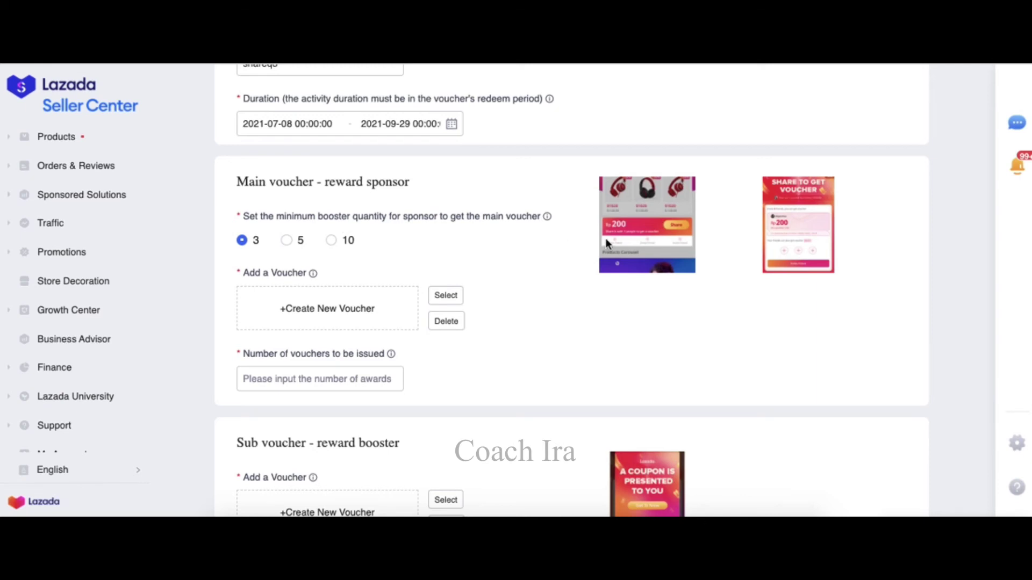
{"action": "left_click", "coordinate": [294, 243]}
{"action": "scroll", "coordinate": [294, 243], "scroll_direction": "down", "scroll_amount": 1}
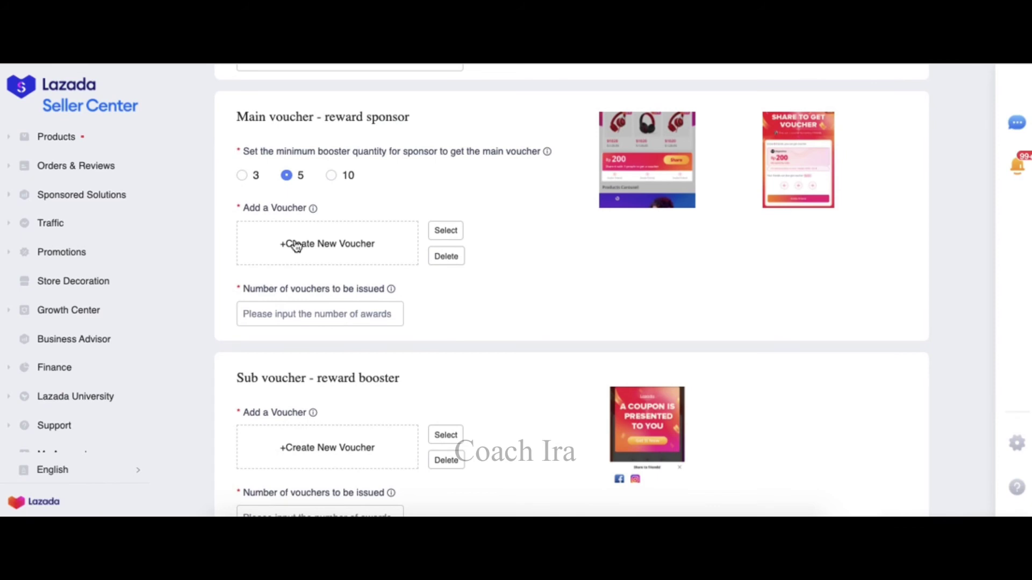
Step: Add the existing big voucher as the sponsor's main voucher, with 100 vouchers to be issued
{"action": "mouse_move", "coordinate": [311, 210]}
{"action": "left_click", "coordinate": [362, 243]}
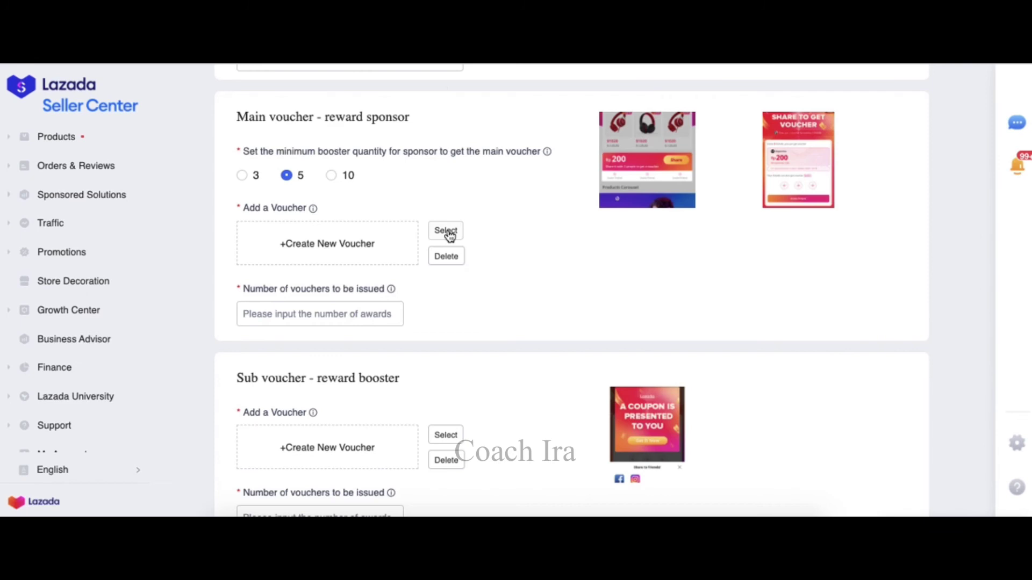
{"action": "left_click", "coordinate": [447, 231]}
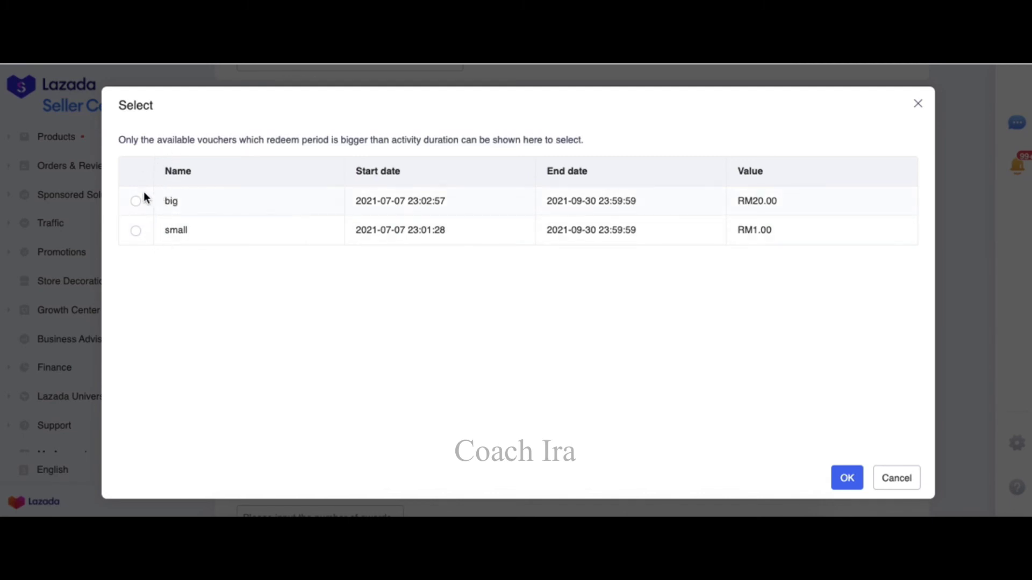
{"action": "left_click", "coordinate": [135, 205]}
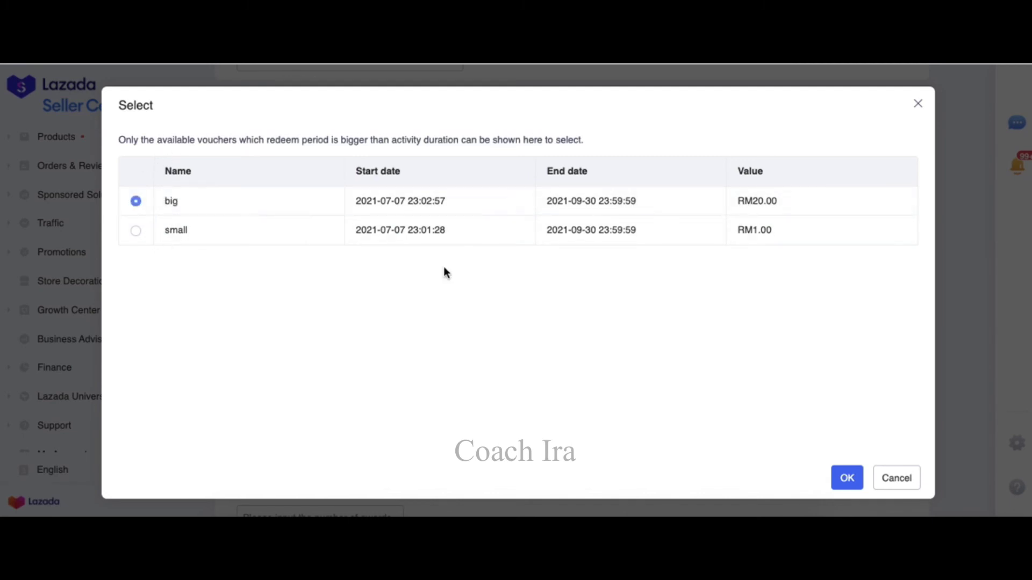
{"action": "left_click", "coordinate": [847, 478]}
{"action": "left_click", "coordinate": [329, 312]}
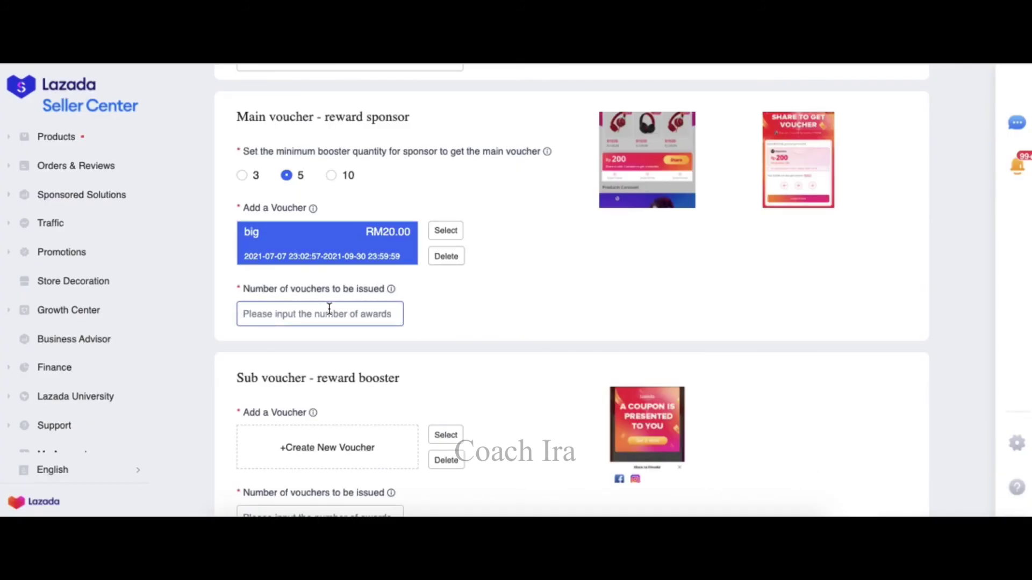
{"action": "type", "text": "100"}
Step: Add the existing small voucher as the booster's sub voucher with 10000 to be issued, and submit the activity
{"action": "scroll", "coordinate": [217, 316], "scroll_direction": "down", "scroll_amount": 2}
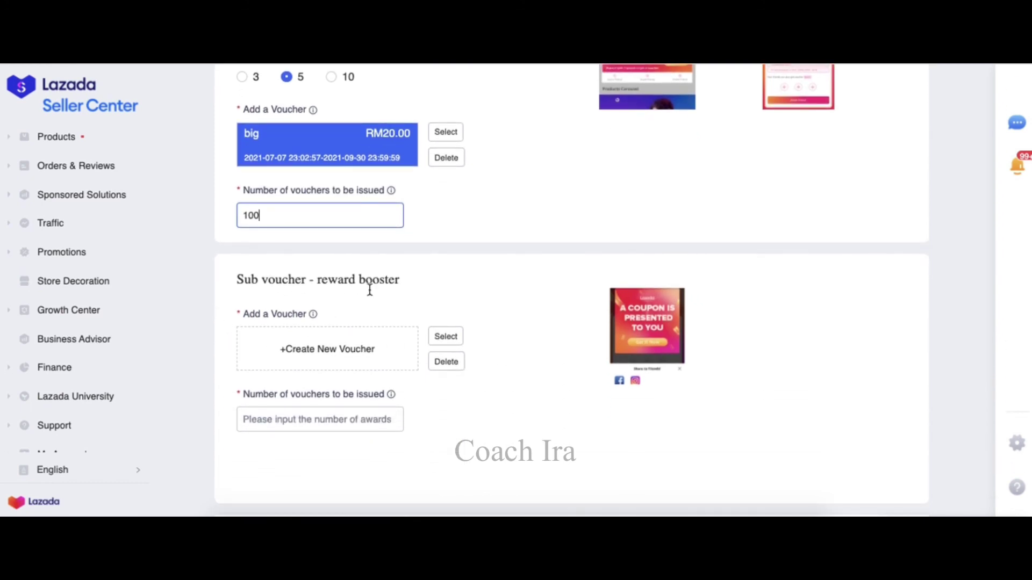
{"action": "left_click", "coordinate": [446, 339]}
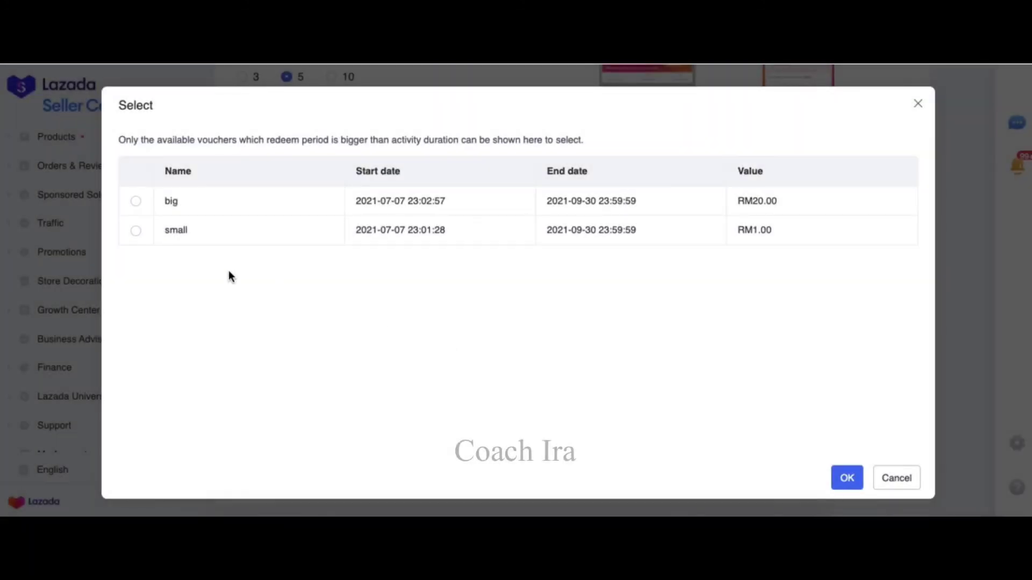
{"action": "left_click", "coordinate": [135, 235]}
{"action": "left_click", "coordinate": [847, 479]}
{"action": "left_click", "coordinate": [289, 420]}
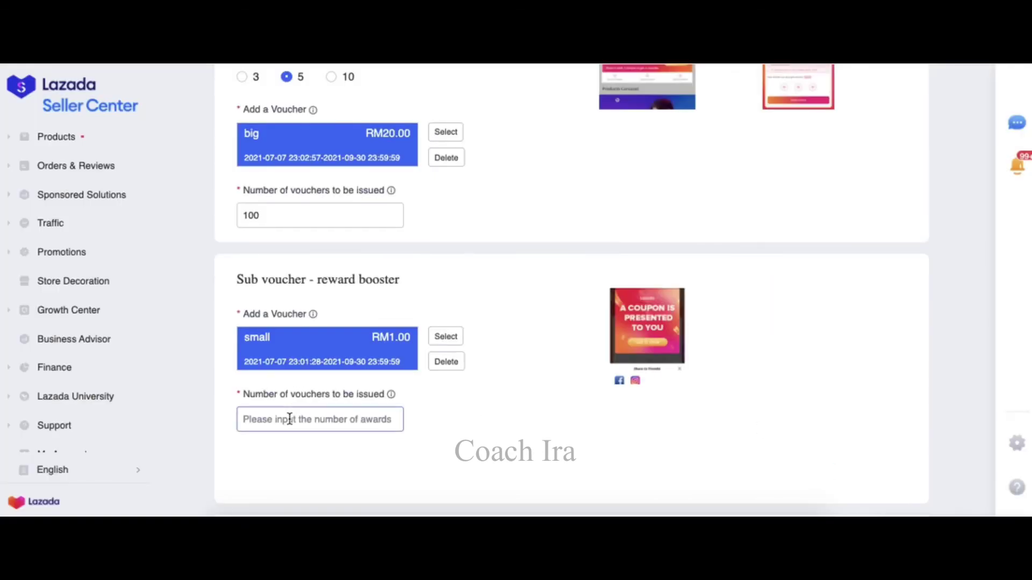
{"action": "type", "text": "10000"}
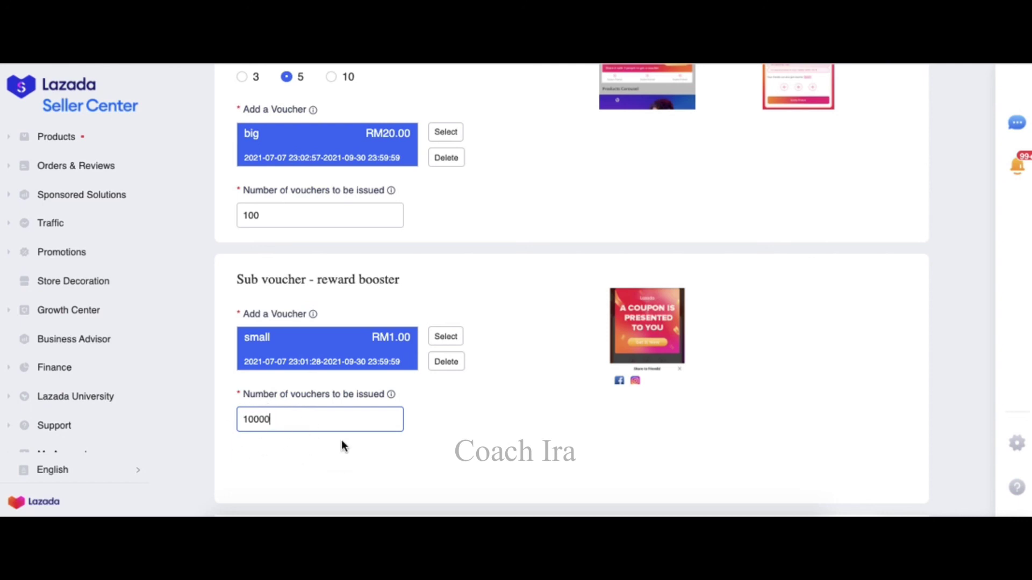
{"action": "scroll", "coordinate": [342, 442], "scroll_direction": "down", "scroll_amount": 1}
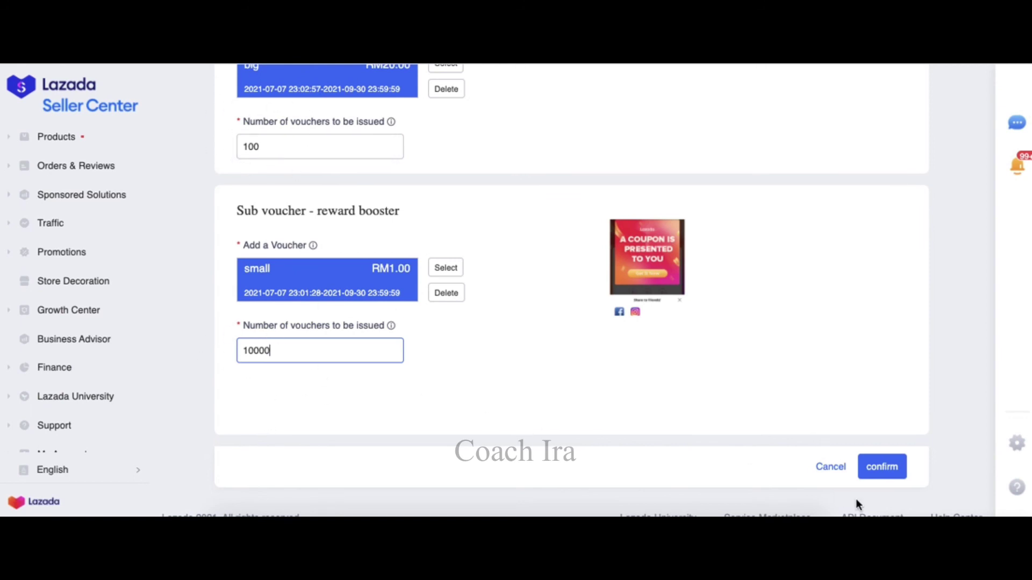
{"action": "left_click", "coordinate": [884, 466]}
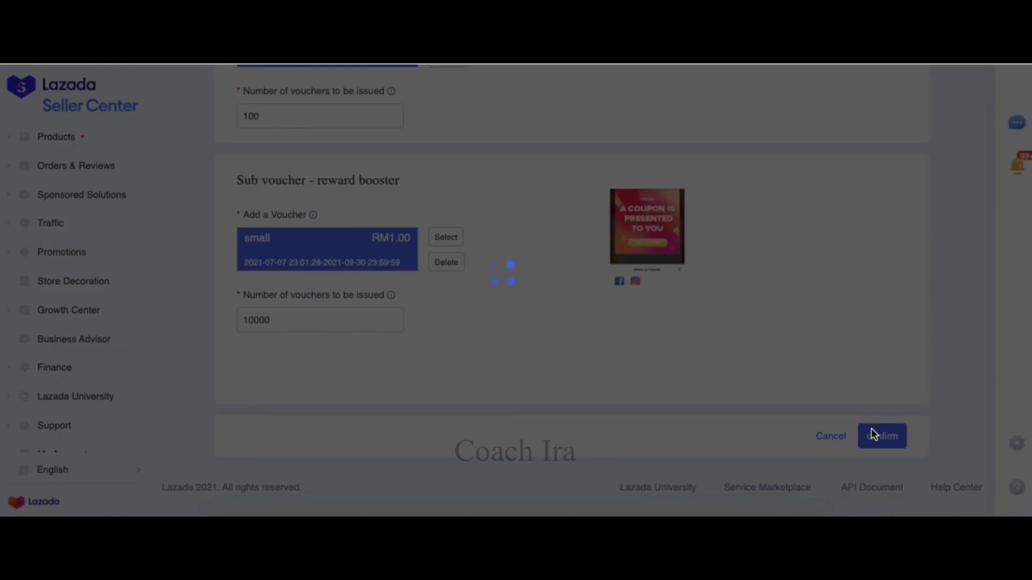